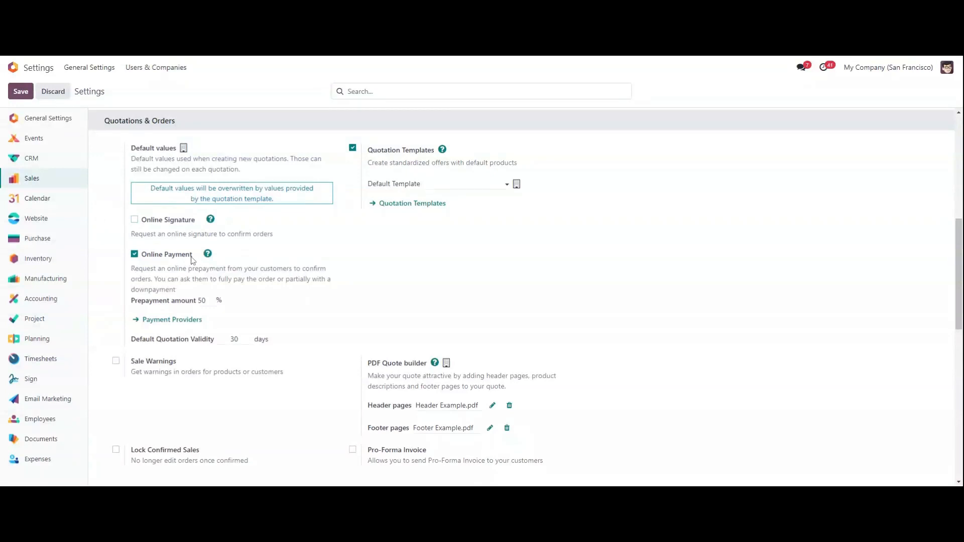
drag(193, 255, 143, 259)
click(144, 262)
double_click(202, 301)
click(217, 292)
Save the payment settings, confirm Stripe is published in Test Mode, and return to General Settings.
click(185, 318)
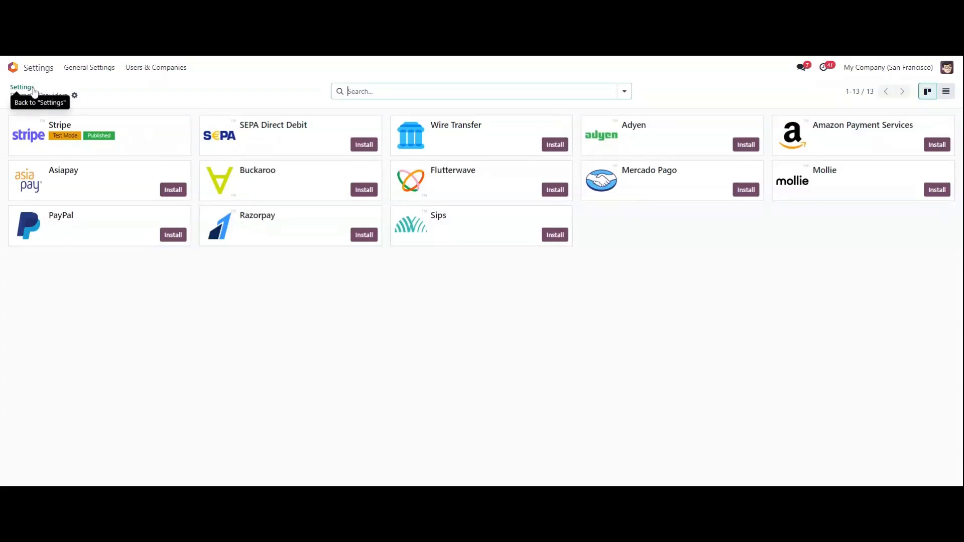
click(33, 88)
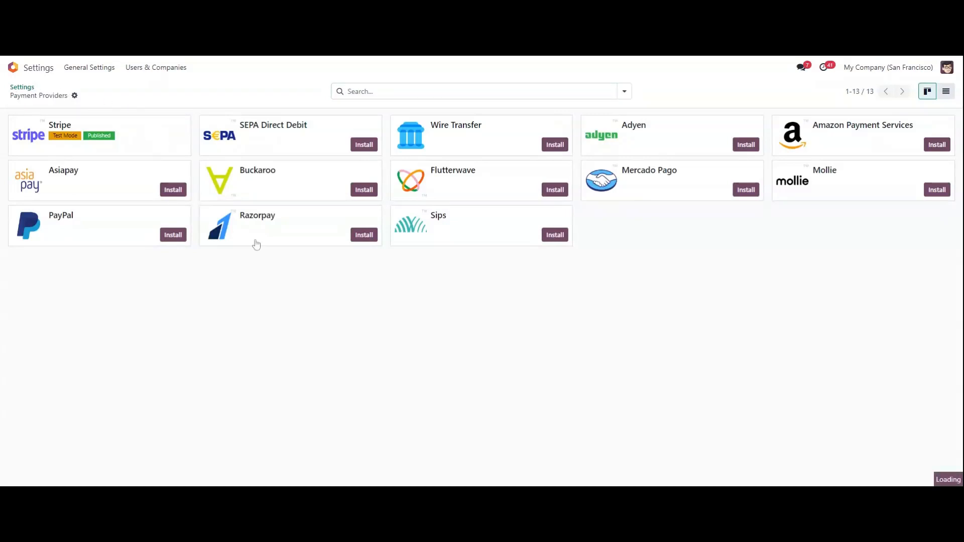
scroll(286, 261, down, 5)
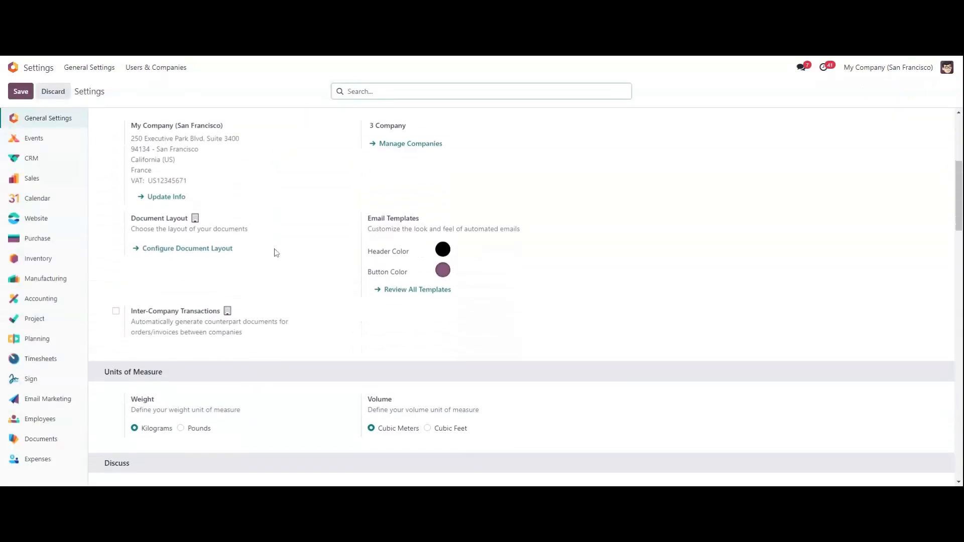
Start a new Sales quotation with Deco Addict as the customer.
click(13, 68)
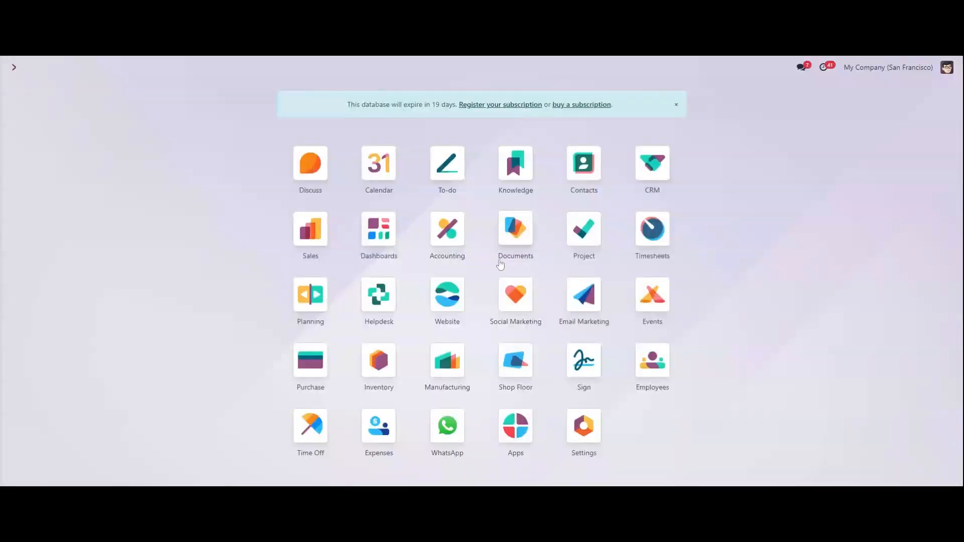
click(320, 242)
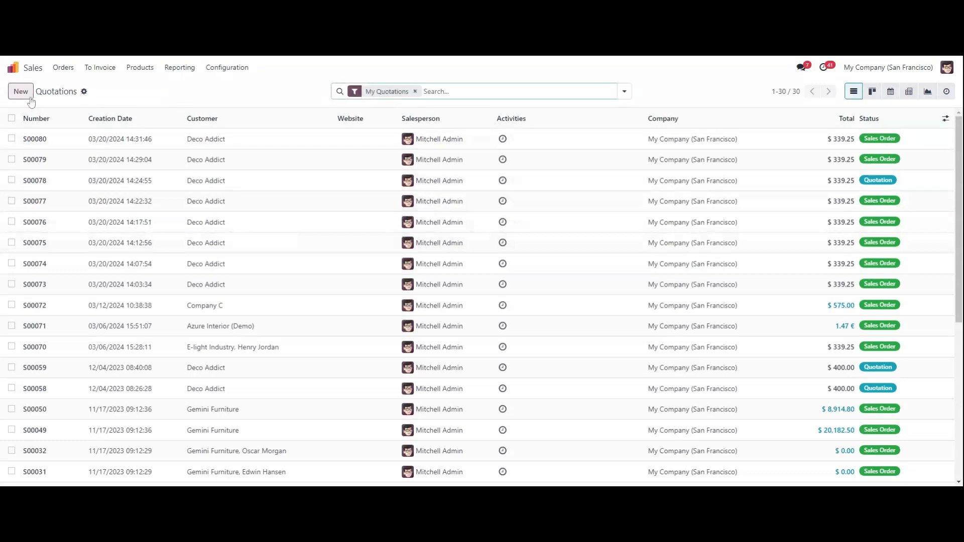
click(20, 92)
click(171, 176)
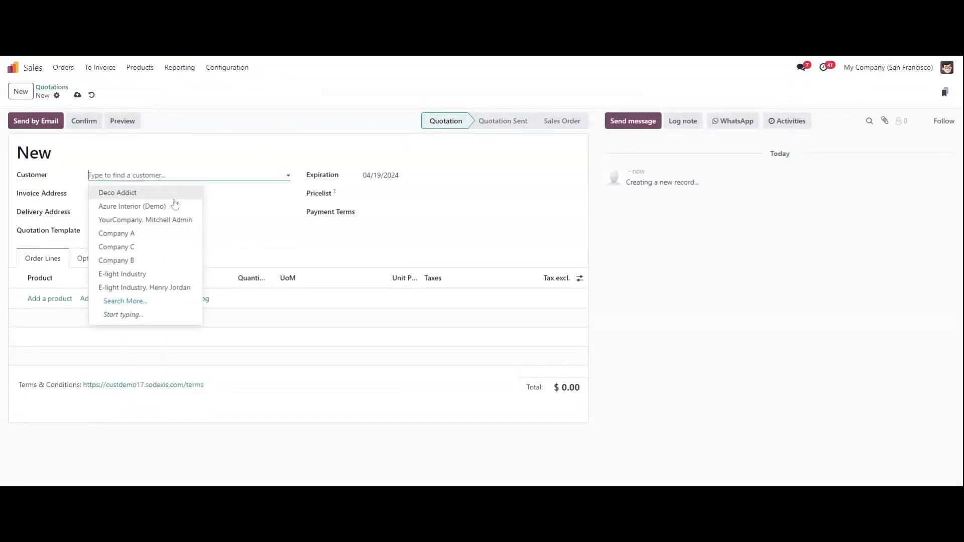
click(145, 194)
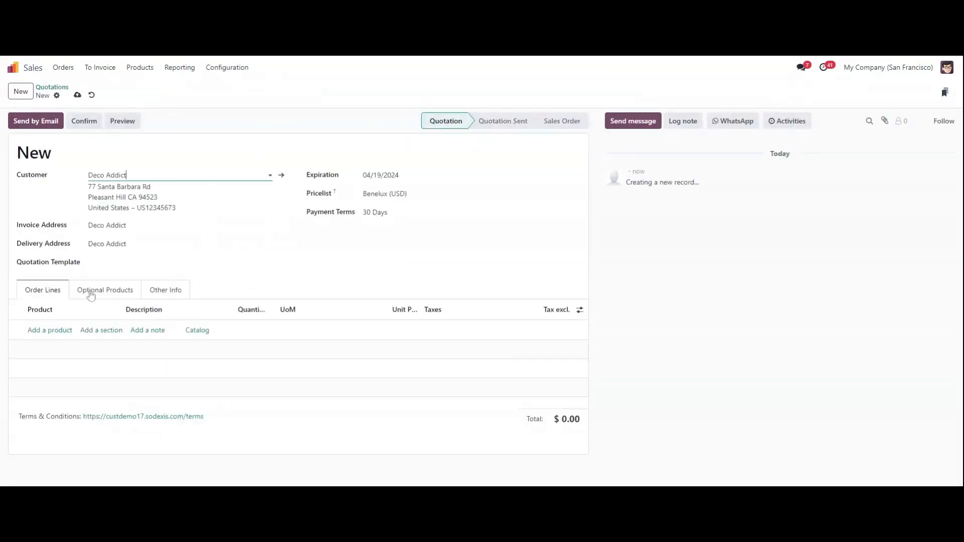
Add one [FURN_6666] Acoustic Bloc Screens line at 295.00, bringing the total to $339.25.
click(49, 330)
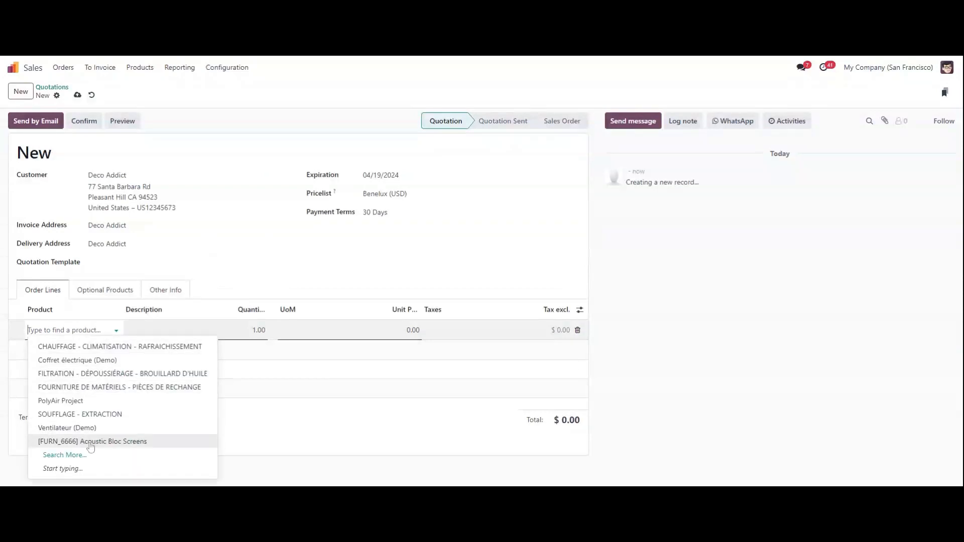
click(91, 442)
click(285, 271)
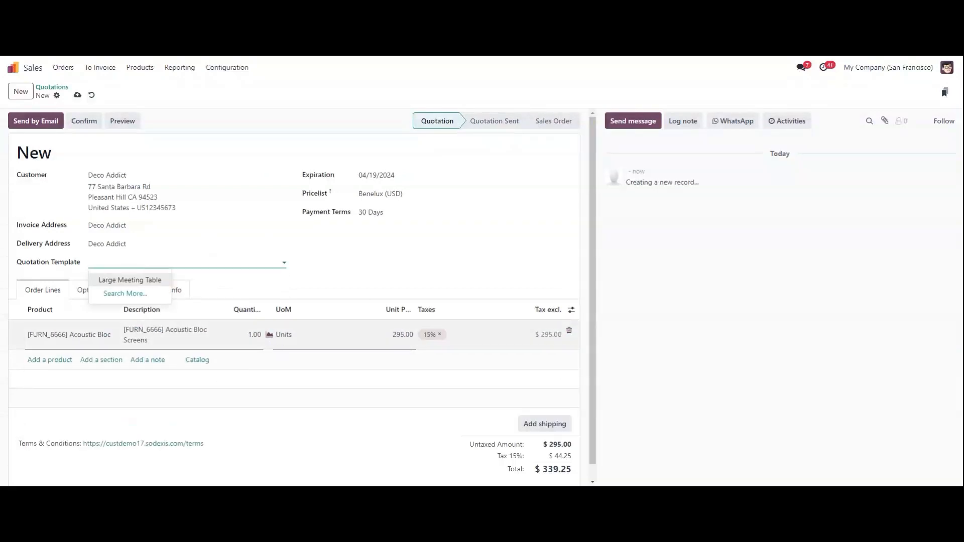
scroll(301, 296, down, 1)
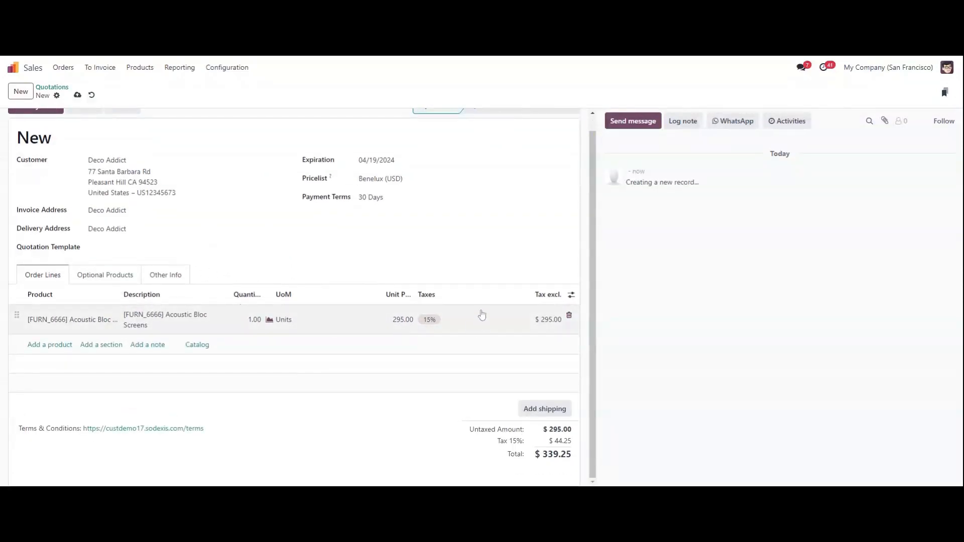
scroll(382, 337, up, 1)
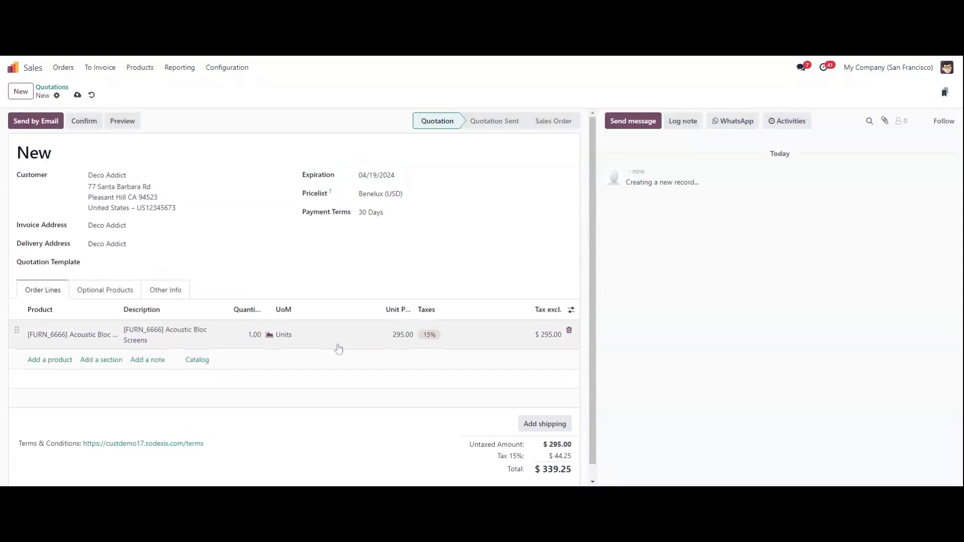
Check under Other Info that online payment is enabled with a 50% prepayment amount.
click(163, 292)
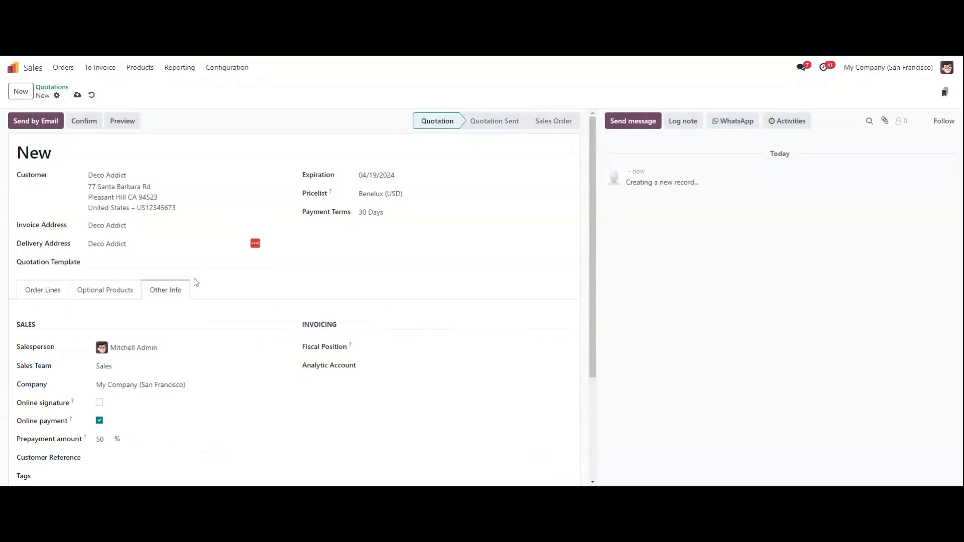
scroll(131, 337, down, 2)
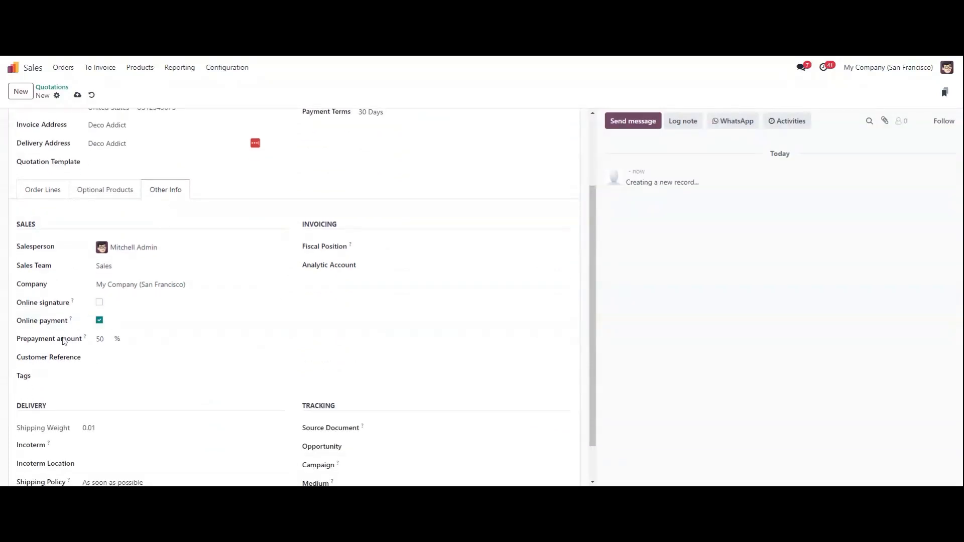
scroll(107, 327, down, 1)
drag(15, 276, 140, 304)
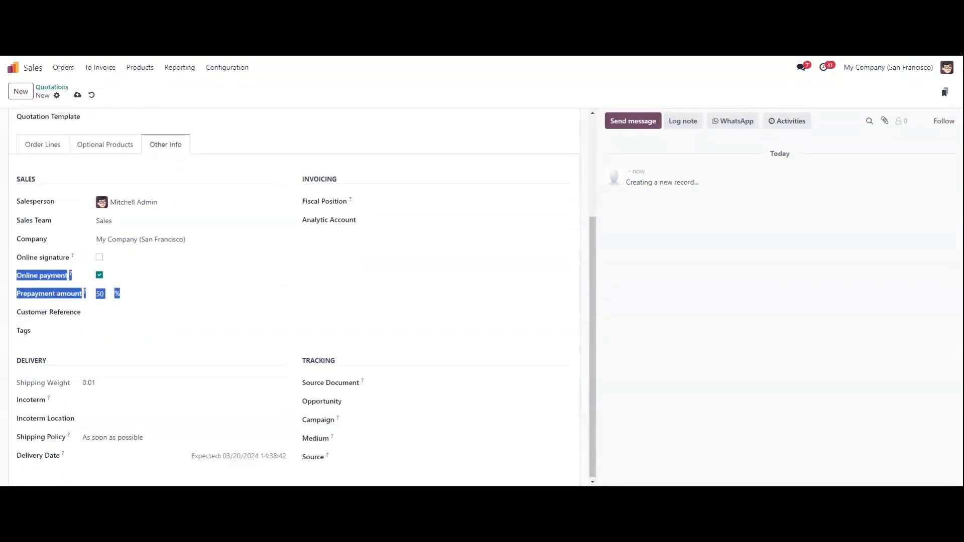
click(251, 290)
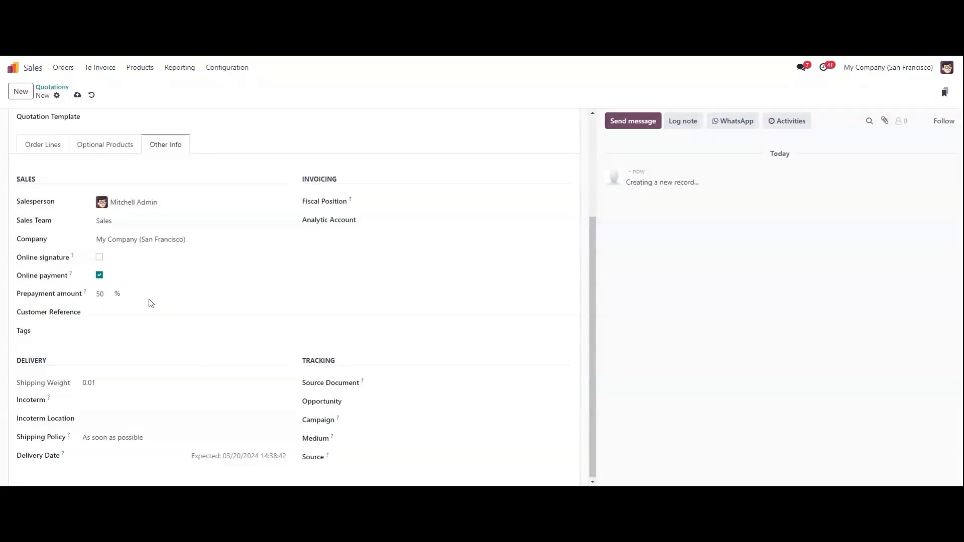
scroll(149, 303, up, 3)
scroll(142, 378, down, 1)
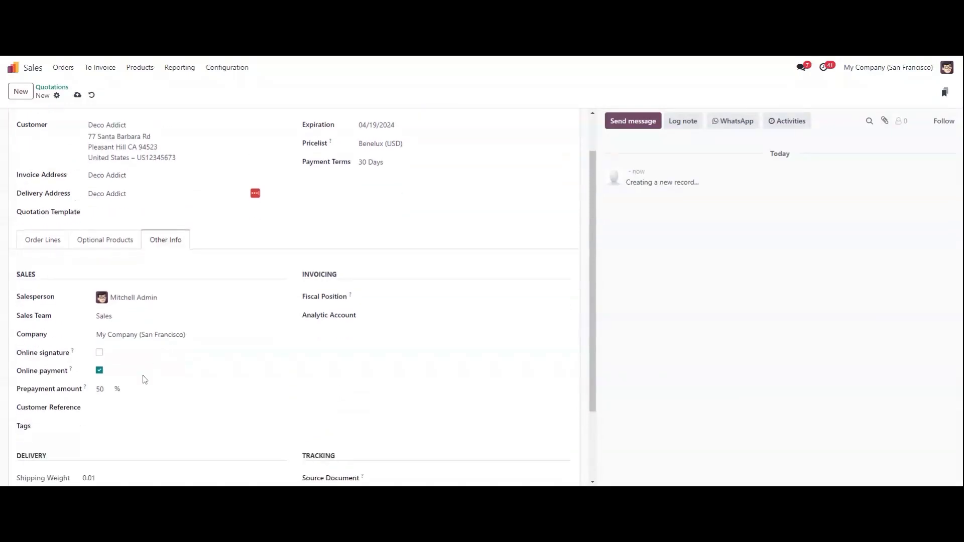
scroll(129, 409, up, 2)
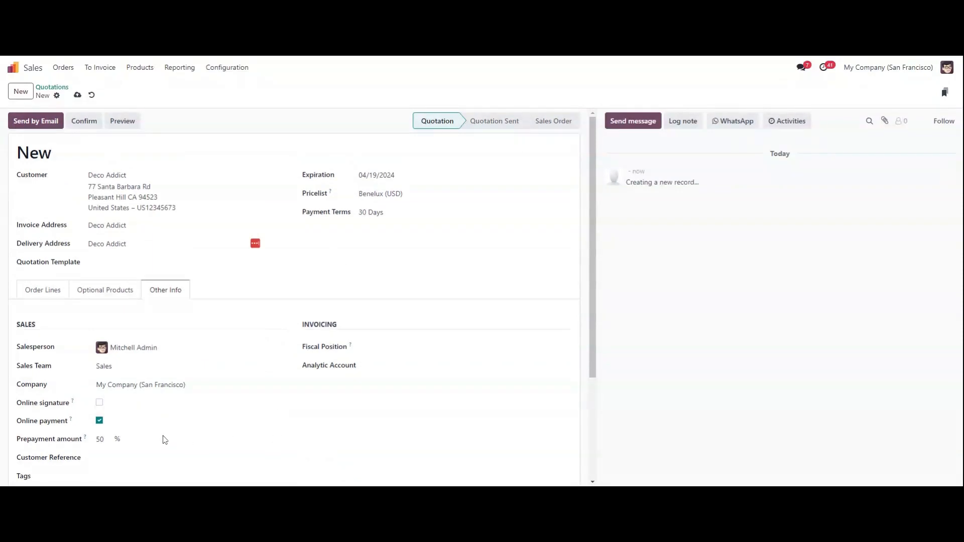
Preview the $339.25 Deco Addict quotation as the customer sees it.
click(61, 297)
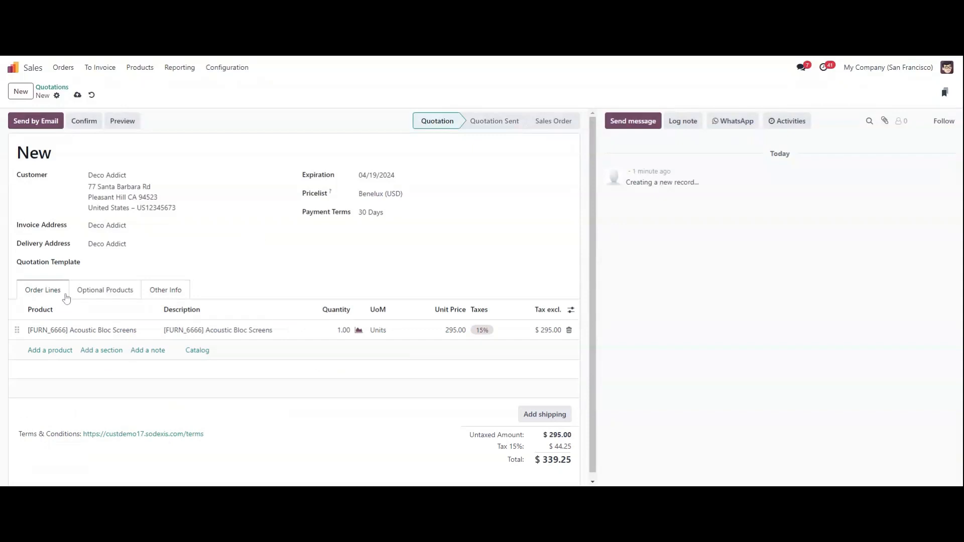
click(57, 96)
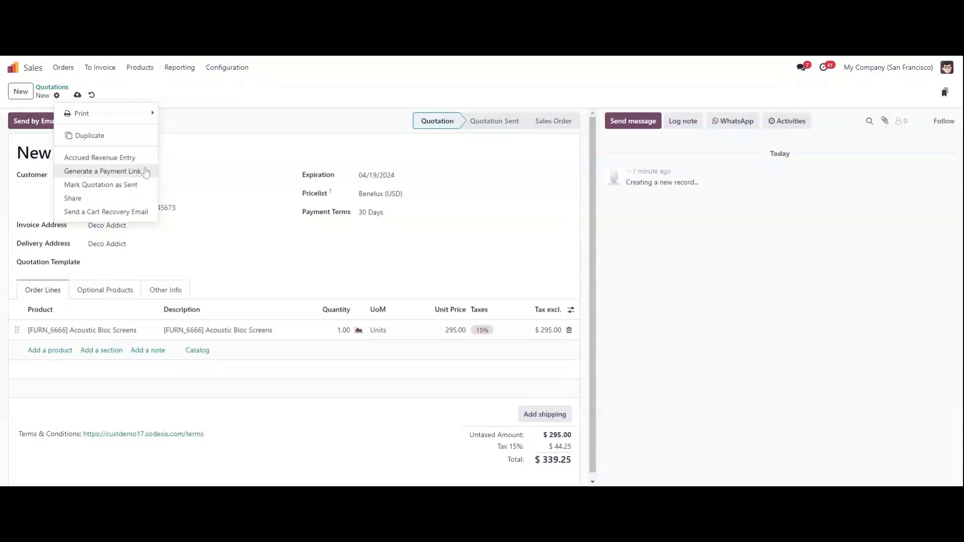
click(296, 92)
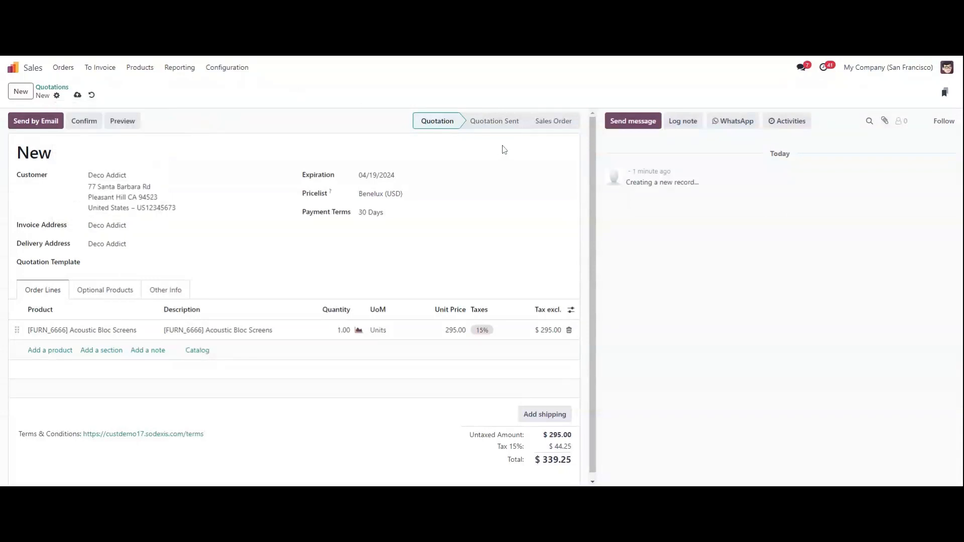
click(123, 120)
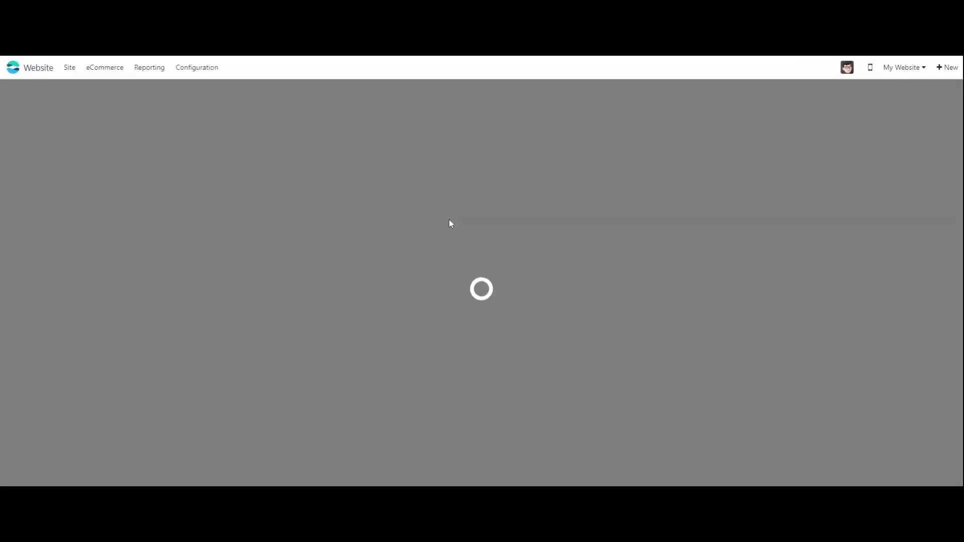
Accept quotation S00081 and choose the 50% down payment of $169.63.
scroll(539, 210, down, 1)
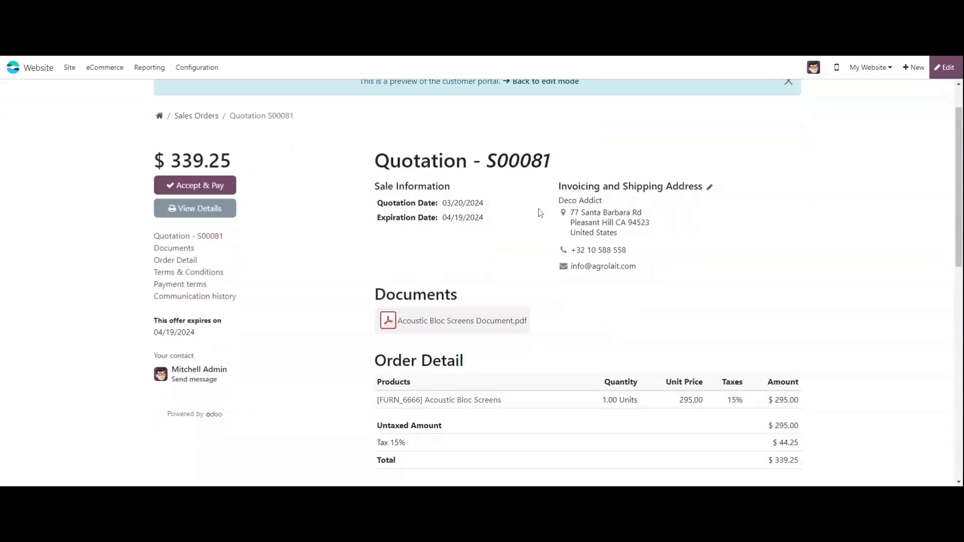
scroll(540, 212, down, 5)
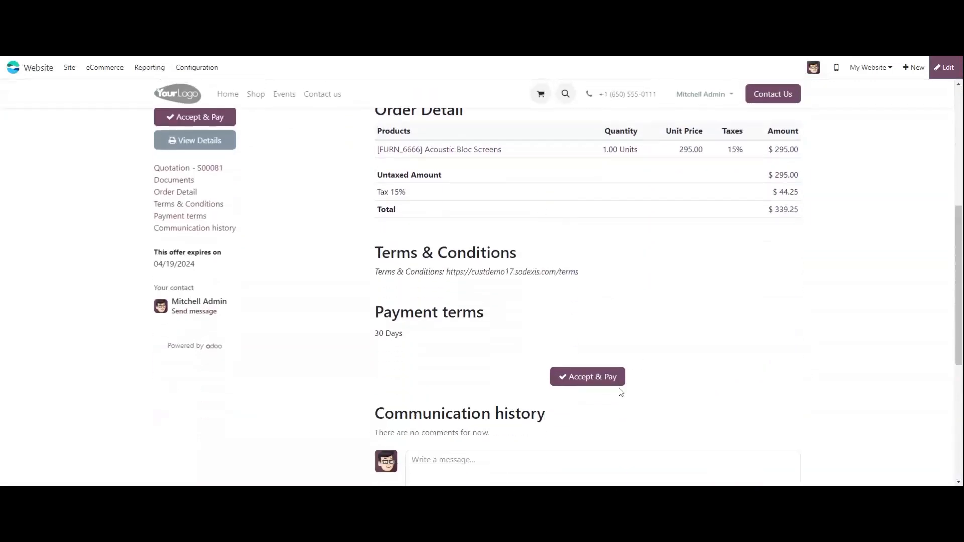
scroll(570, 389, up, 6)
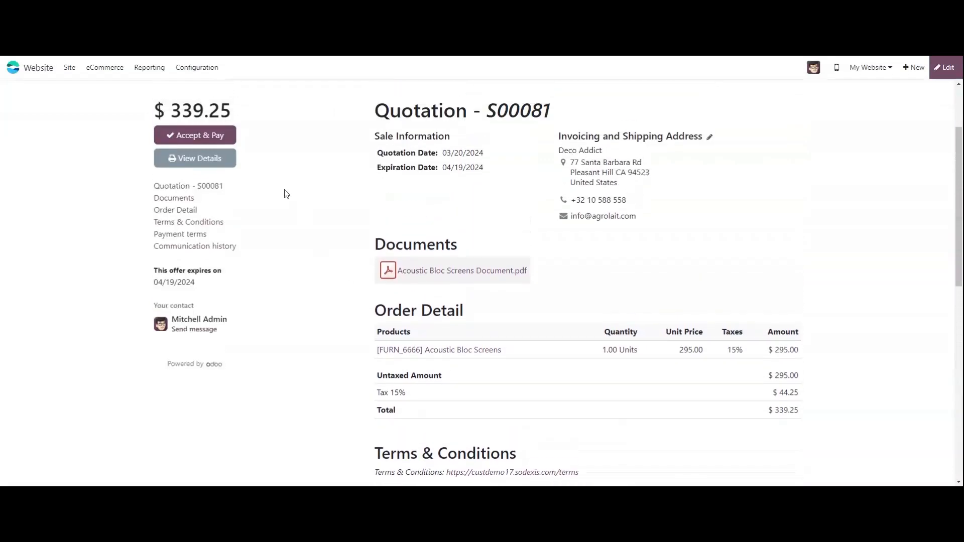
click(228, 235)
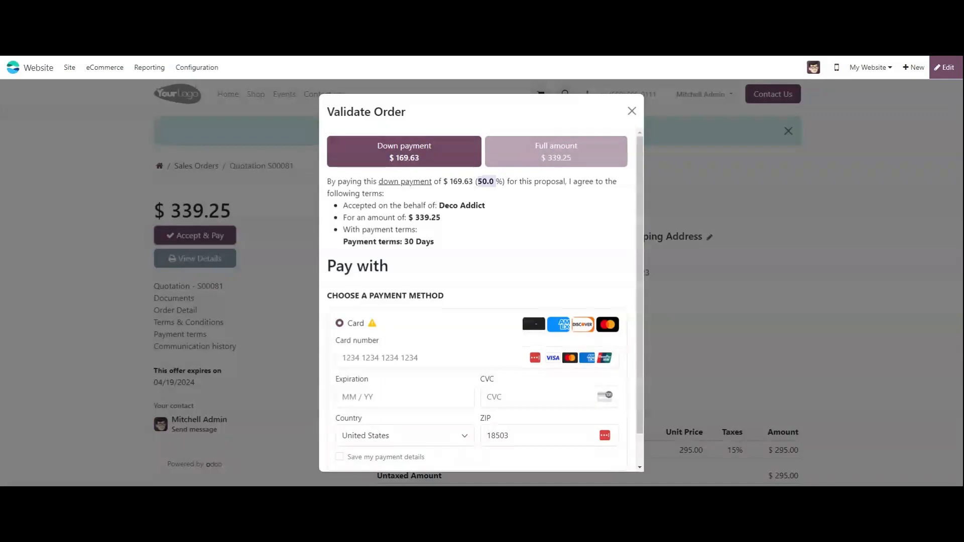
click(555, 159)
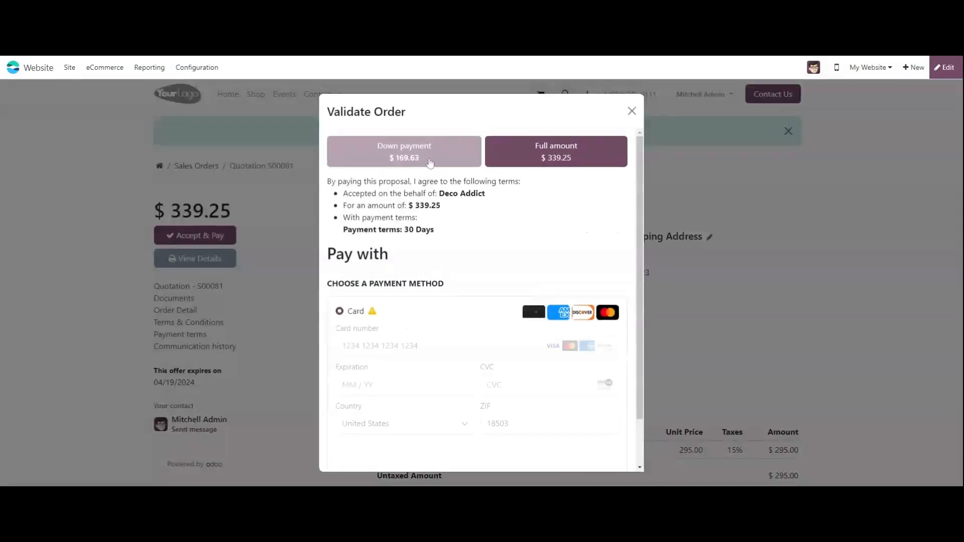
click(458, 152)
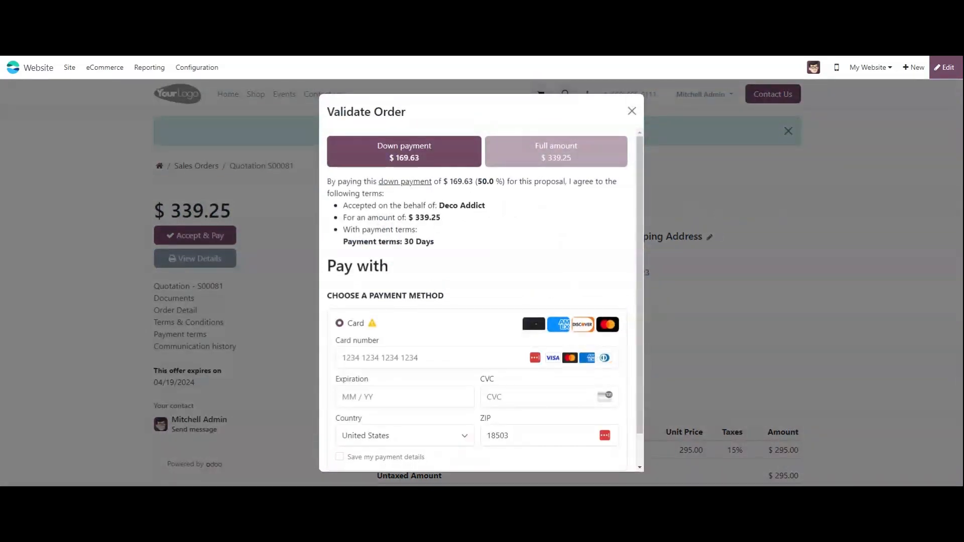
Enter the Visa card number, expiry date and security code, and pay the down payment.
scroll(613, 301, down, 1)
click(342, 324)
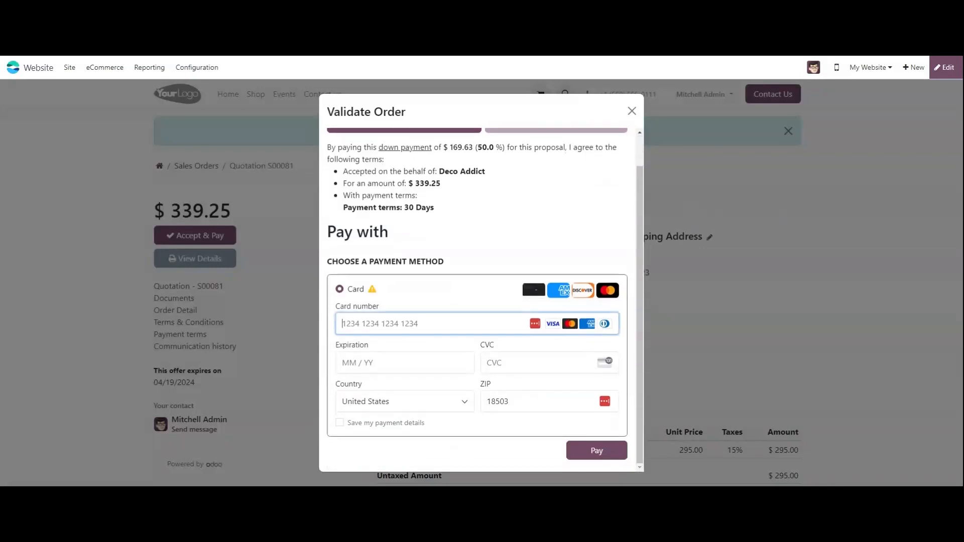
key(ctrl+v)
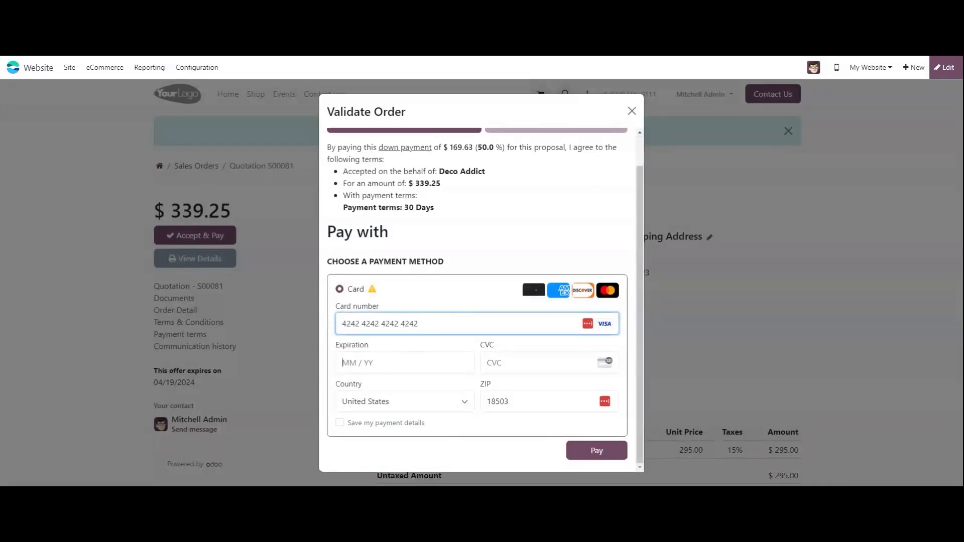
click(343, 362)
text(12 / 34)
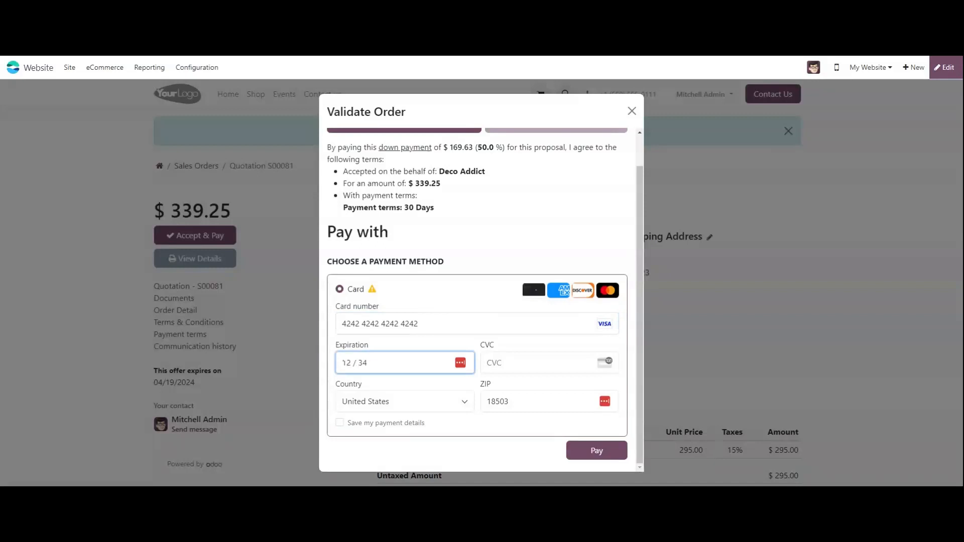
click(487, 363)
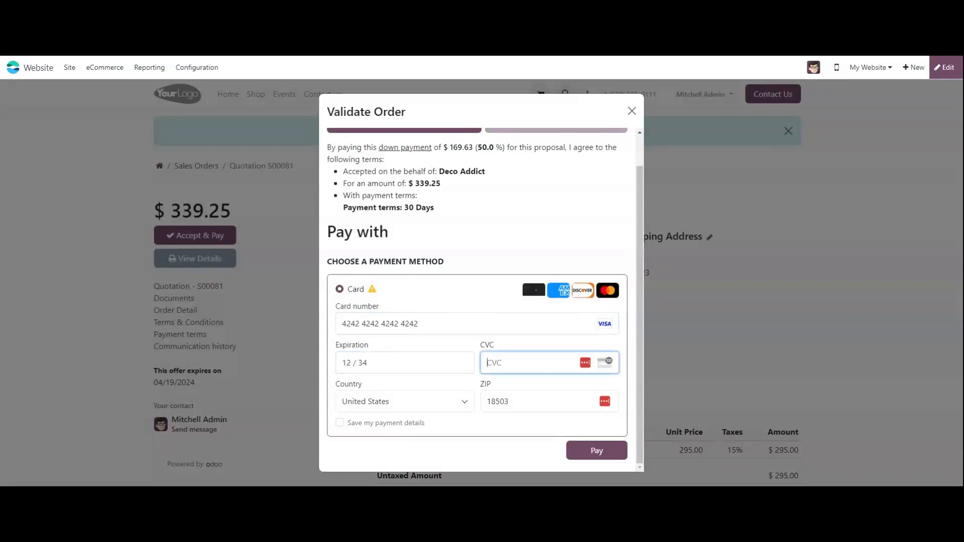
text(345)
click(597, 450)
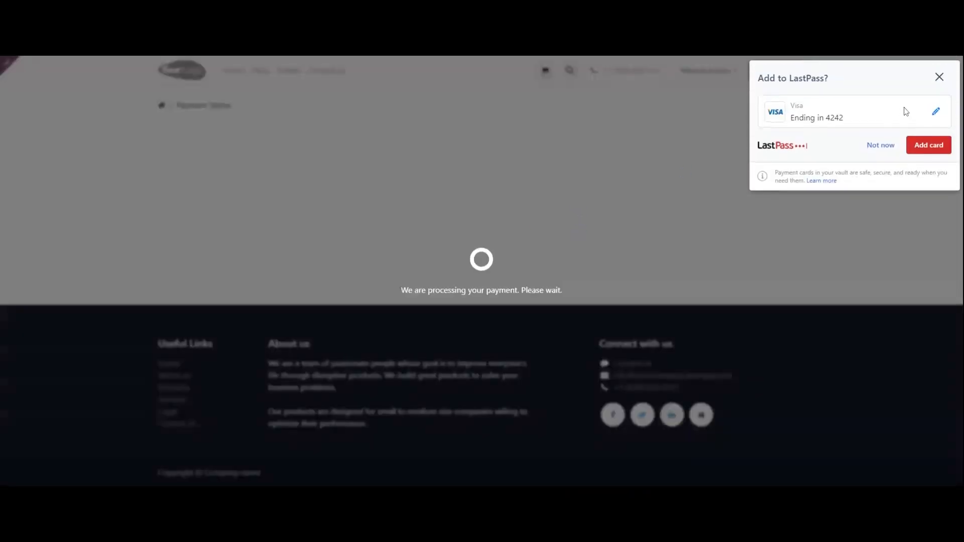
Dismiss the save-card prompt and go back to order S00081 in the back office.
click(939, 77)
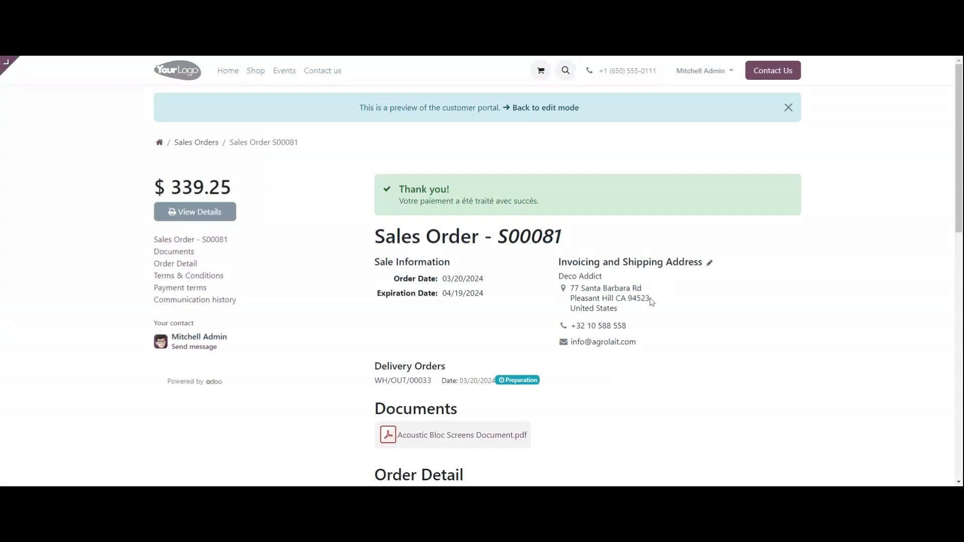
scroll(651, 302, down, 2)
scroll(651, 301, up, 3)
click(562, 113)
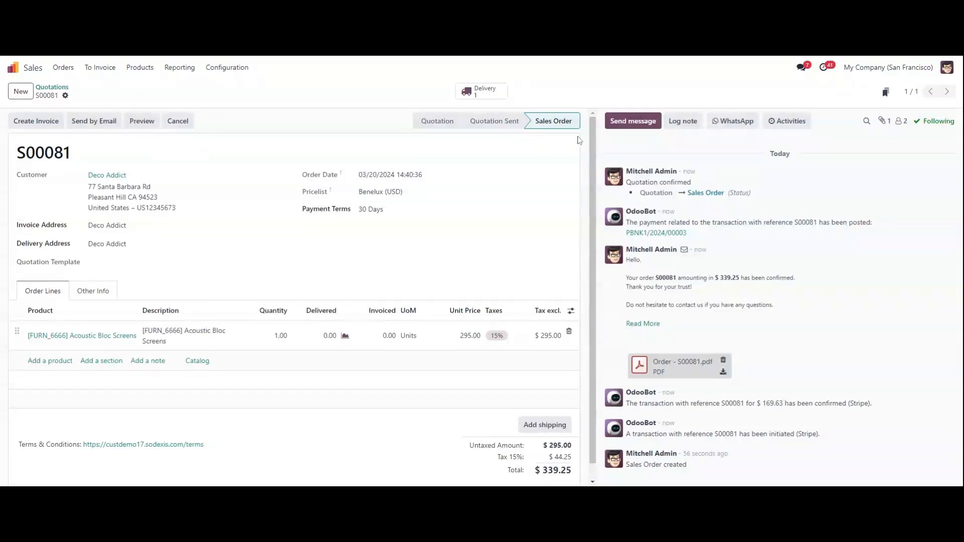
Validate delivery WH/OUT/00033 with quantity 1 of Acoustic Bloc Screens, then return to S00081.
click(483, 95)
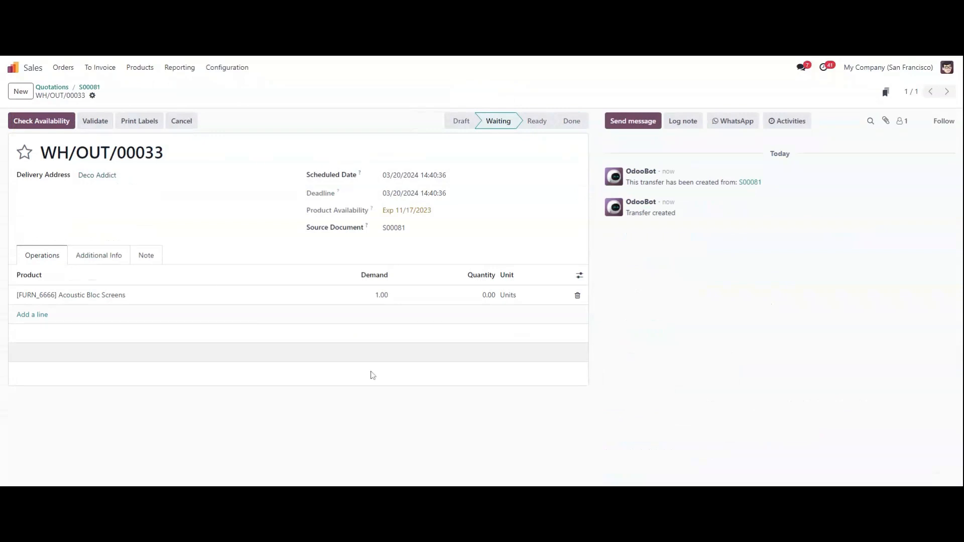
click(488, 296)
click(189, 155)
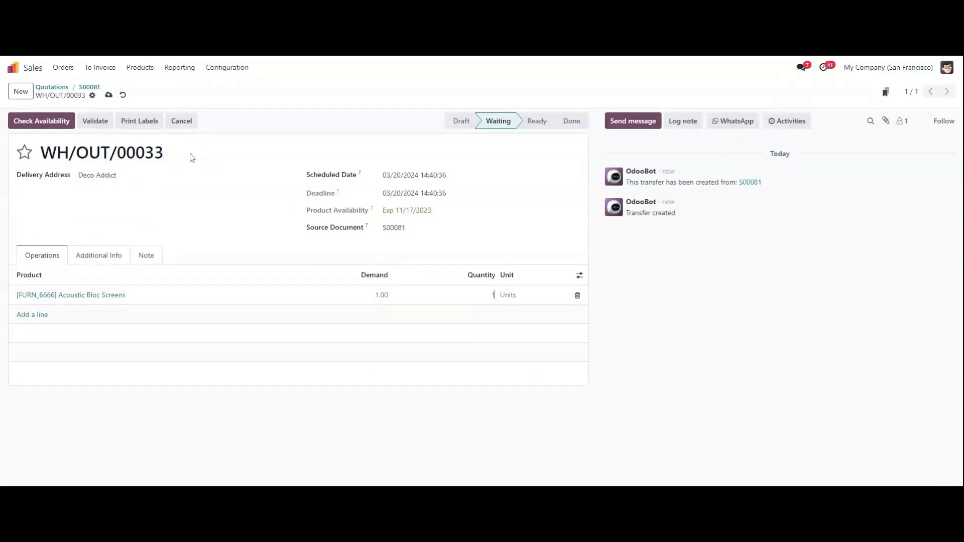
click(42, 120)
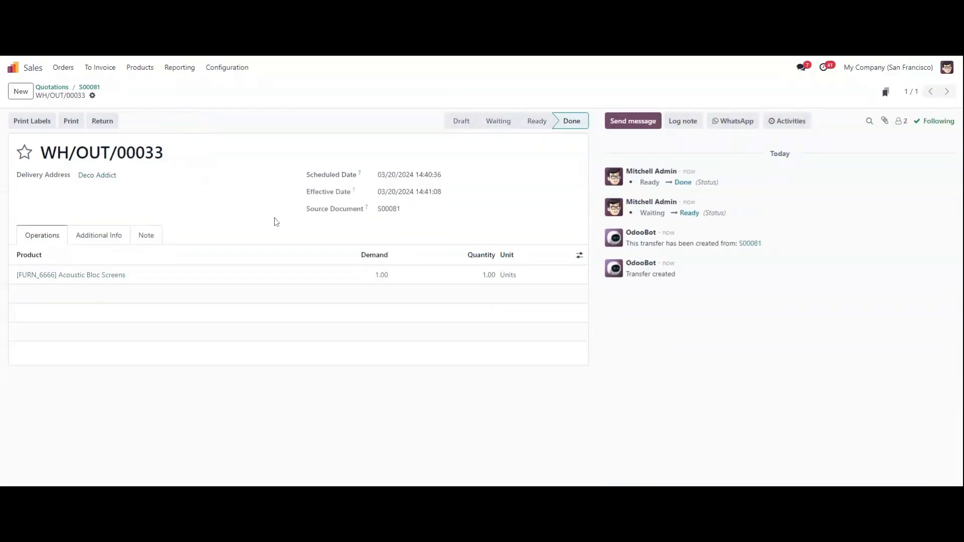
click(93, 89)
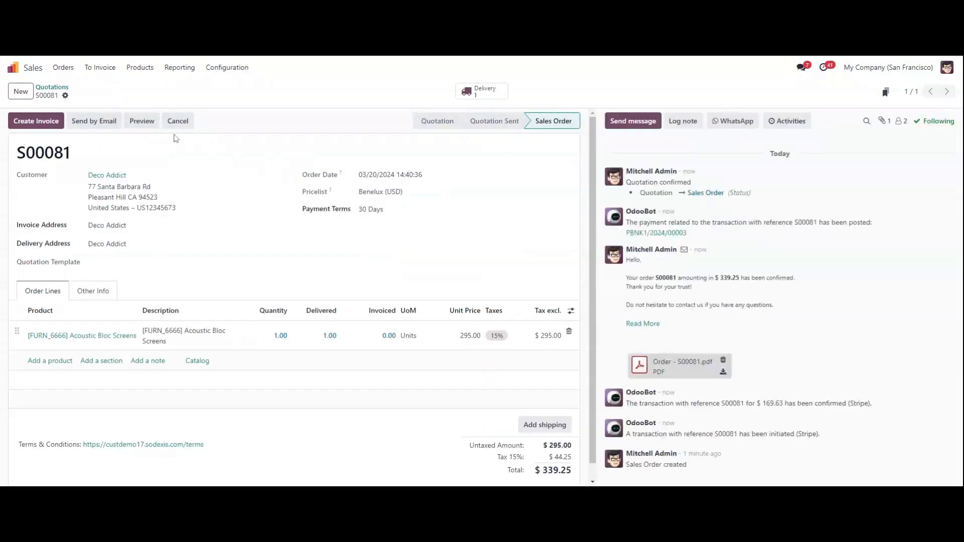
Create a regular draft invoice for S00081 totalling $339.25 and confirm it.
click(43, 122)
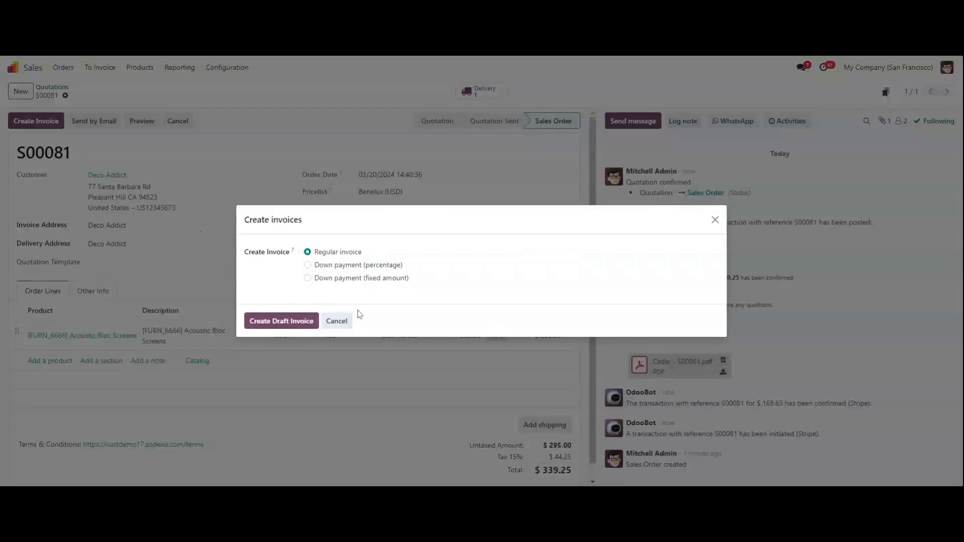
click(295, 322)
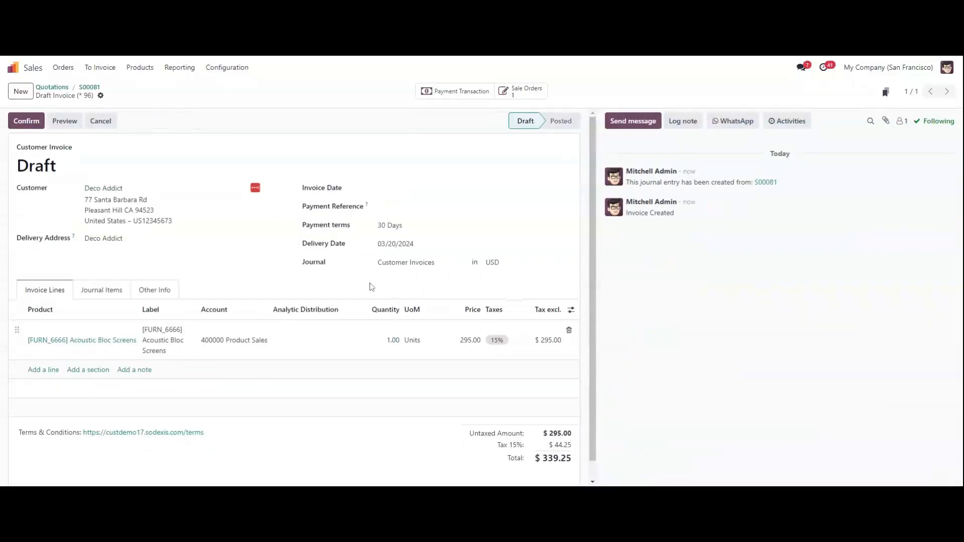
click(20, 122)
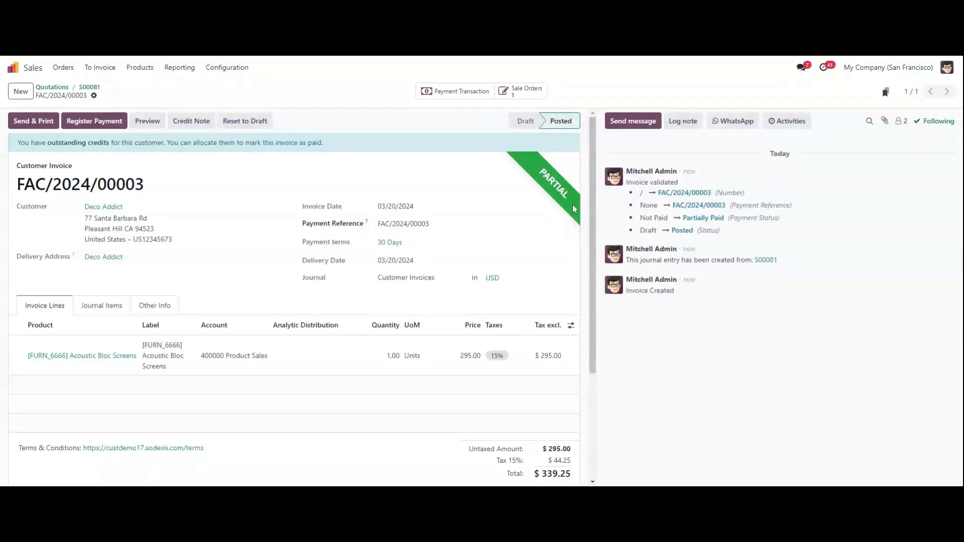
scroll(574, 207, down, 3)
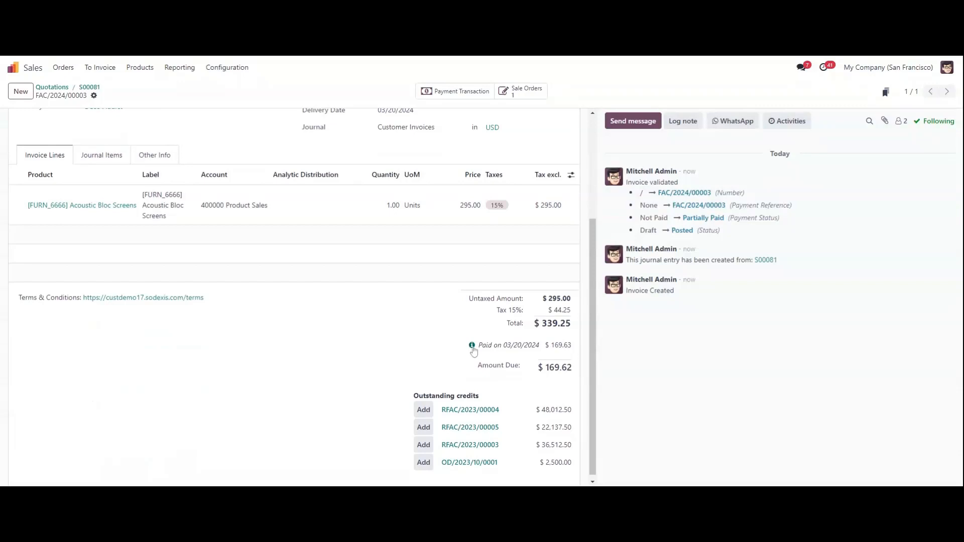
scroll(531, 361, up, 3)
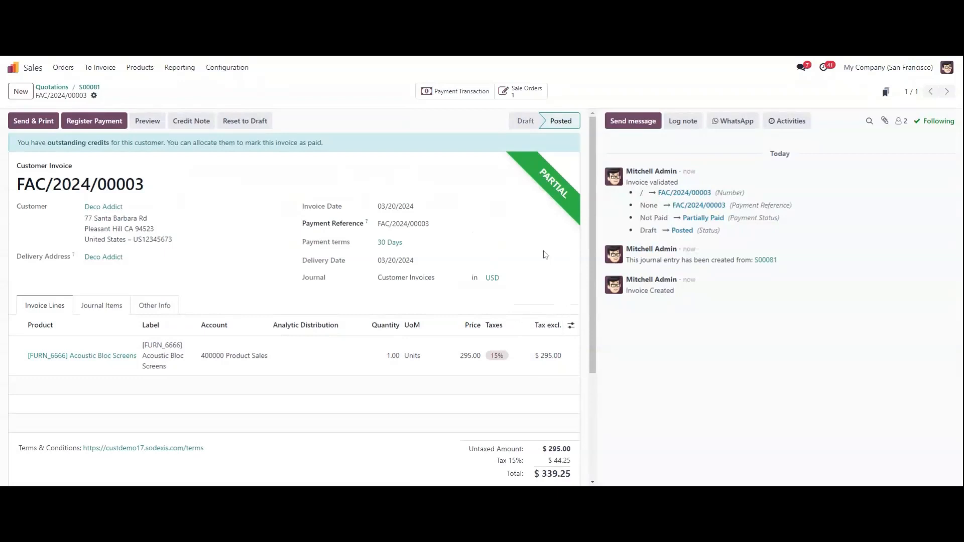
click(453, 92)
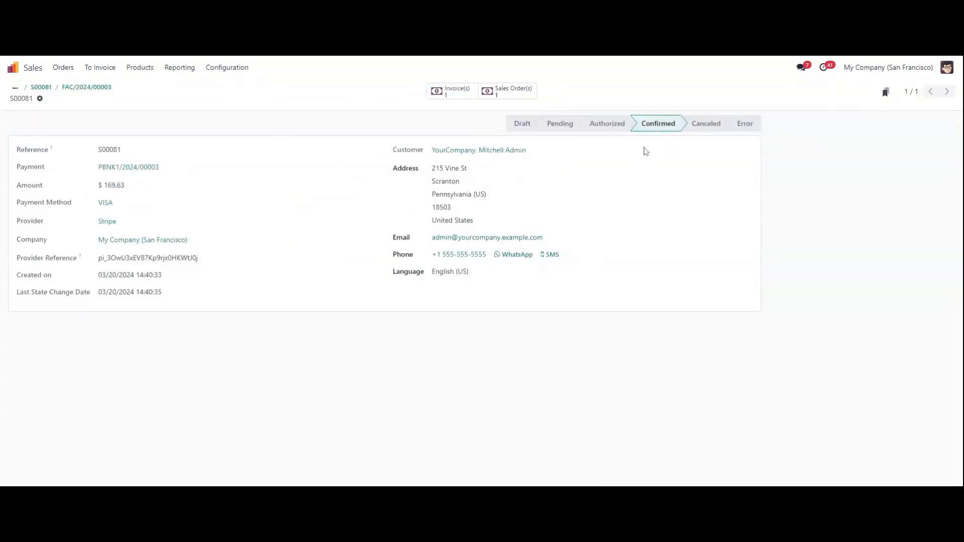
click(471, 102)
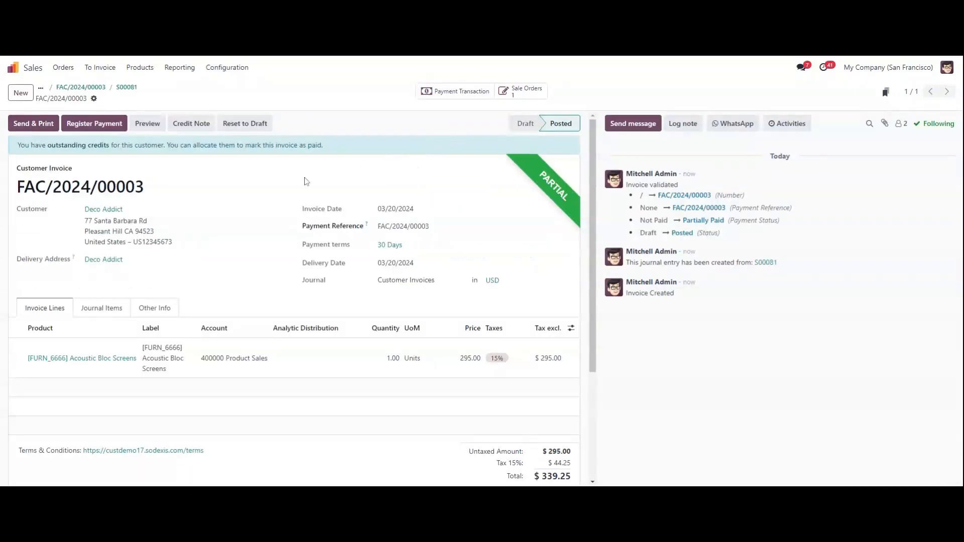
scroll(281, 181, down, 3)
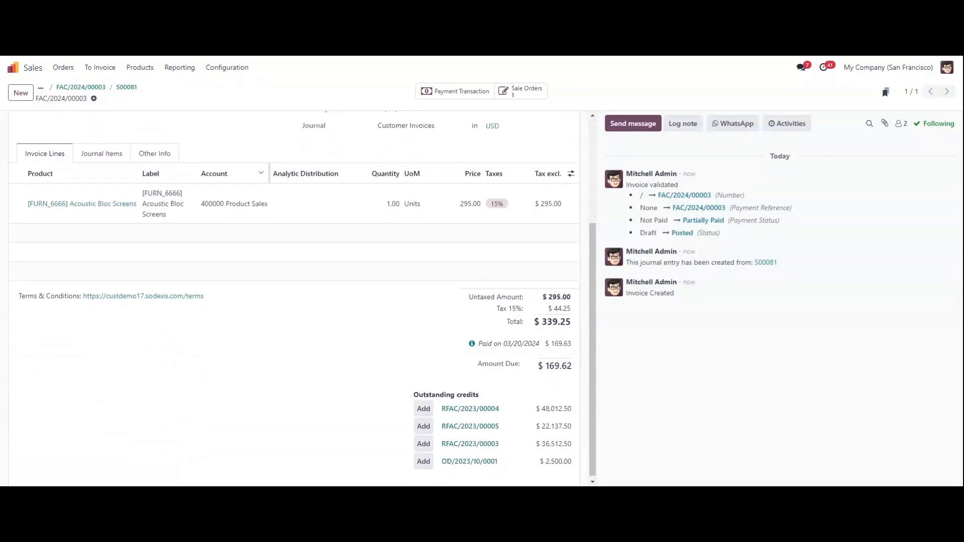
scroll(272, 232, up, 3)
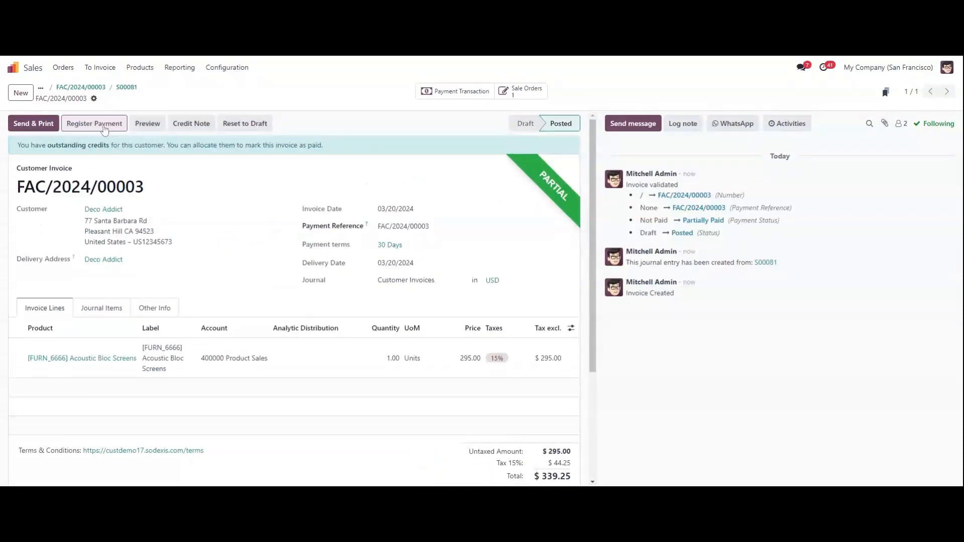
Register the remaining $169.62 as a Bank journal payment on invoice FAC/2024/00003.
click(104, 130)
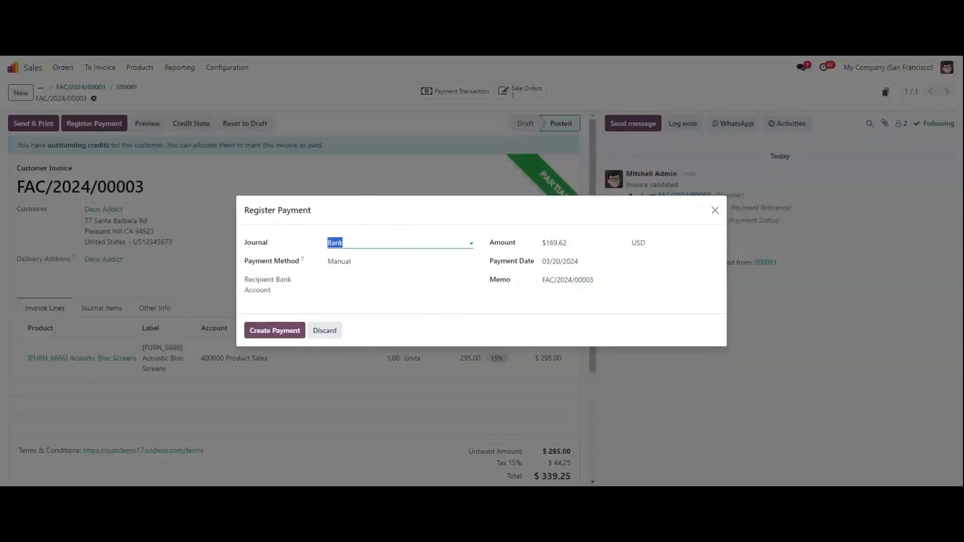
double_click(556, 242)
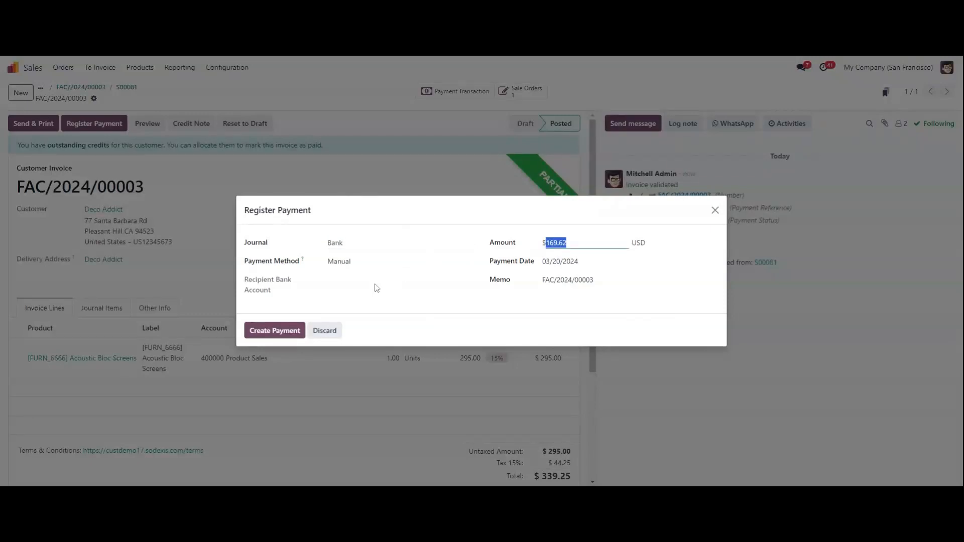
click(275, 330)
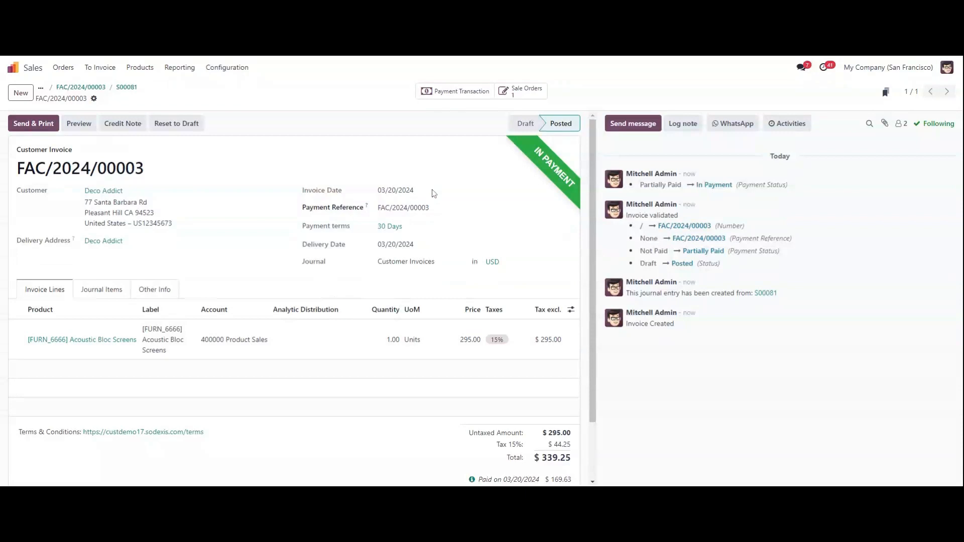
scroll(433, 193, down, 3)
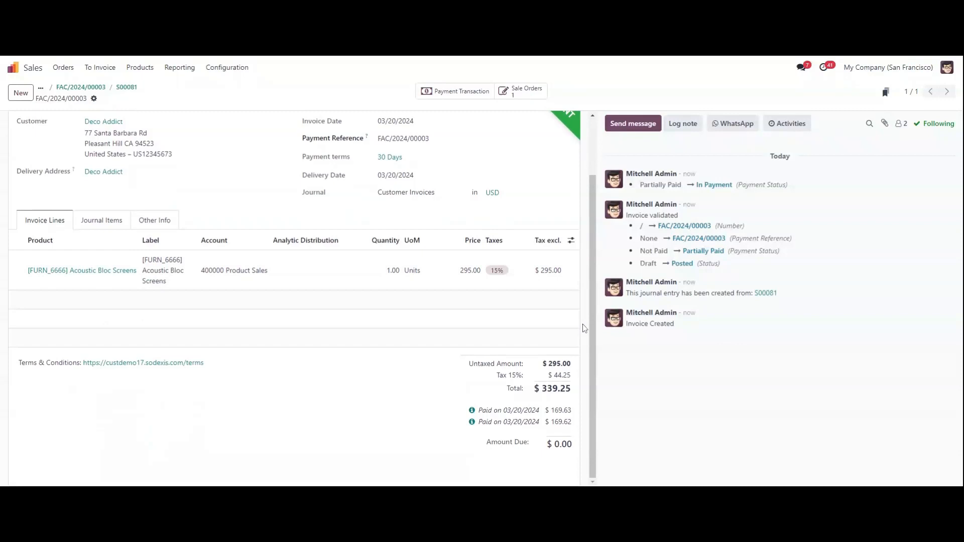
scroll(584, 329, up, 3)
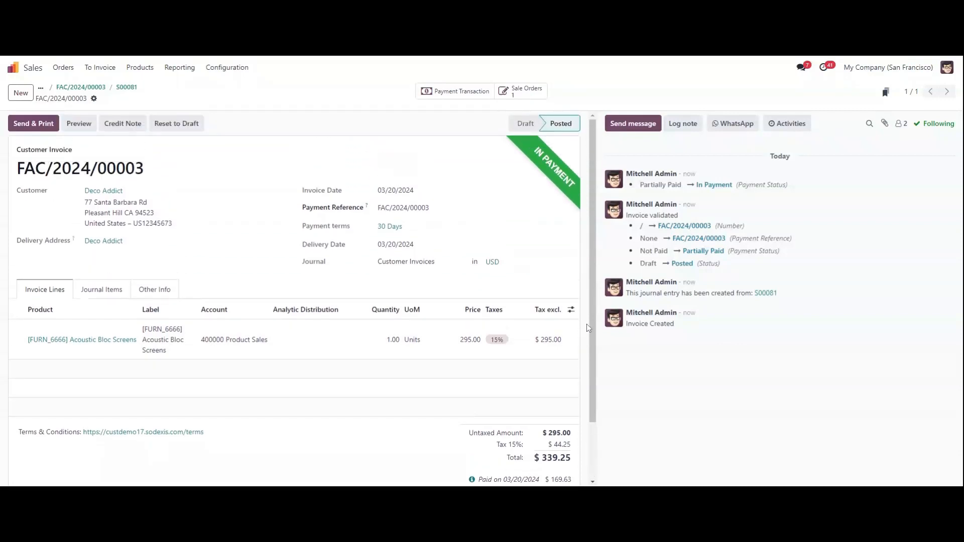